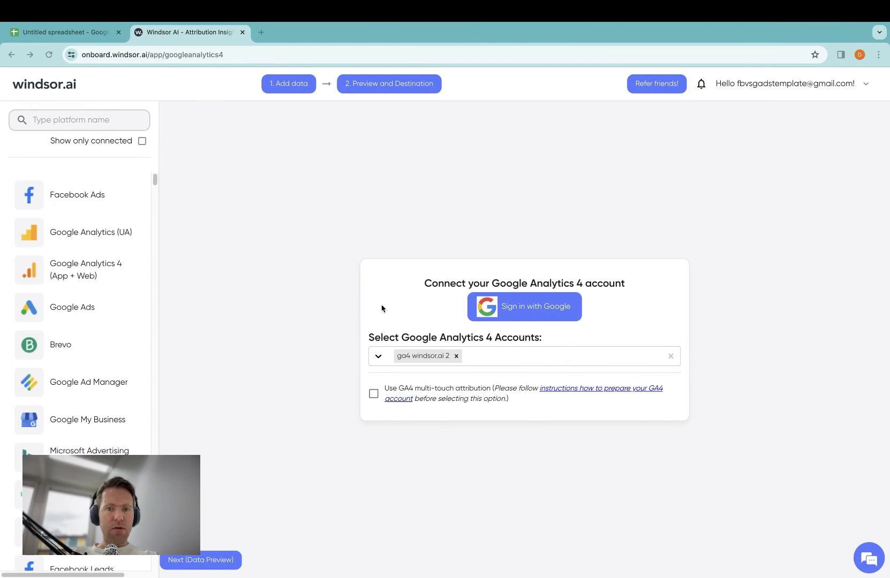
# - Close the Google account chooser and continue to Windsor.ai's '2. Preview and Destination' page
pyautogui.click(504, 320)
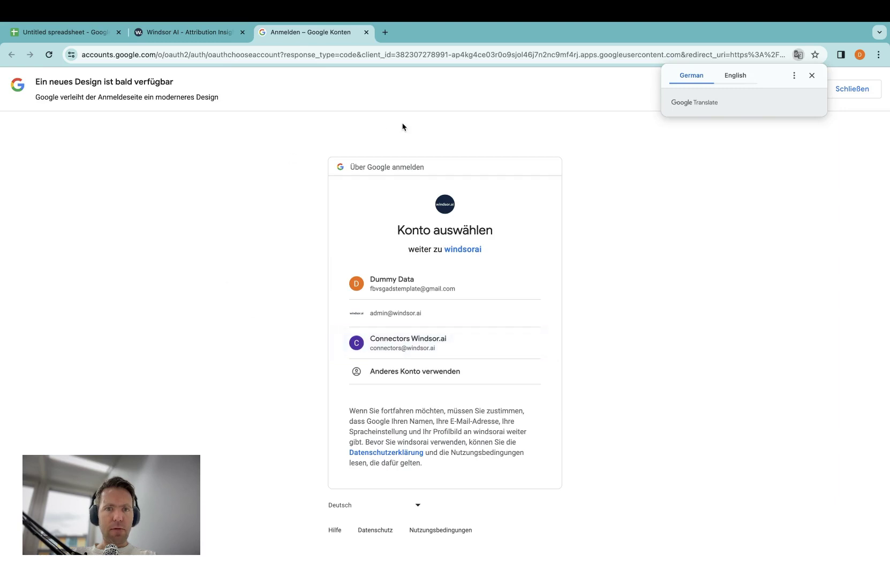
pyautogui.press('super+w')
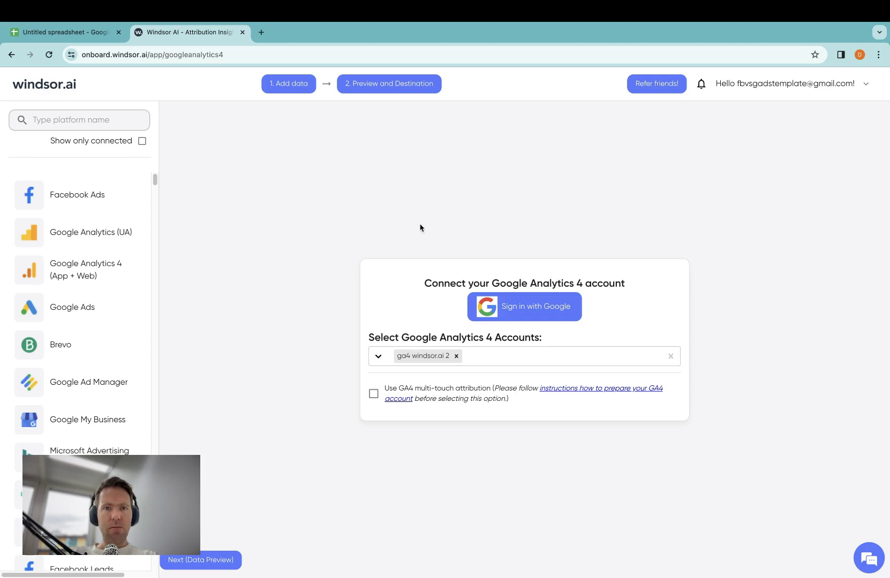
pyautogui.click(386, 86)
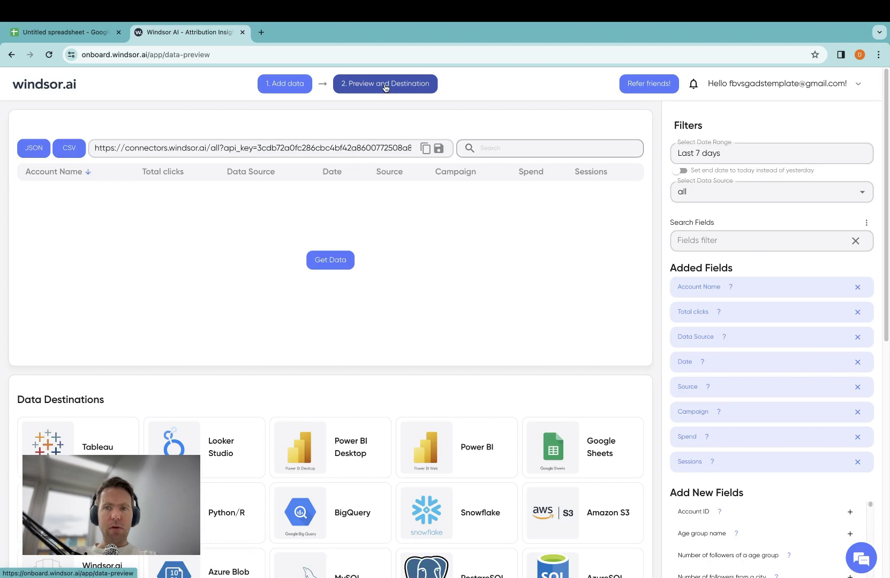
# - Filter the preview to googleanalytics4 rows, check the table, and pick Google Sheets as destination
pyautogui.click(749, 189)
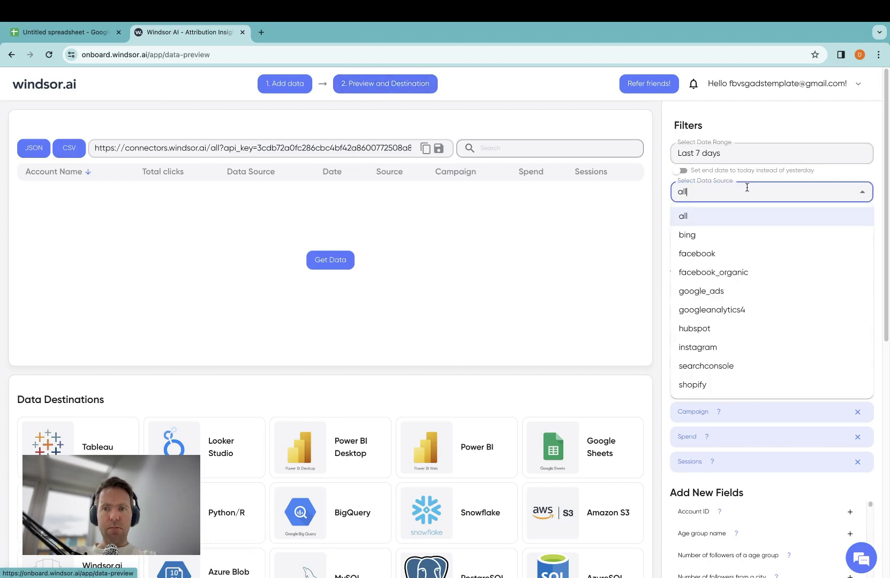
pyautogui.click(728, 314)
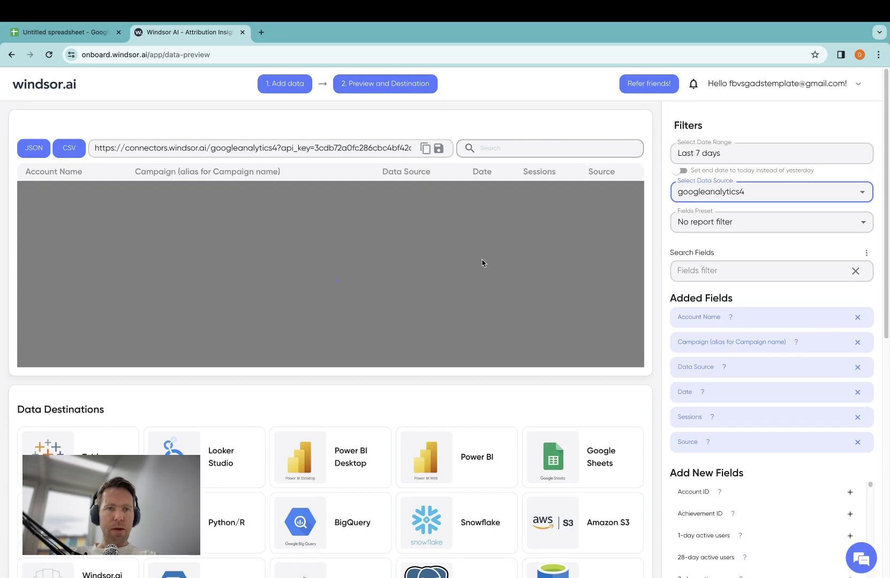
pyautogui.hscroll(2, 405, 342)
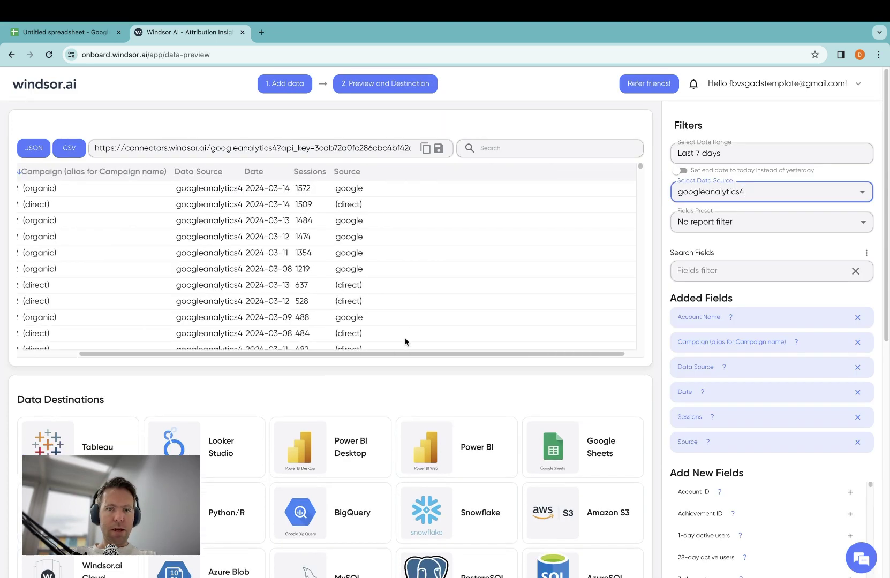
pyautogui.hscroll(-3, 405, 341)
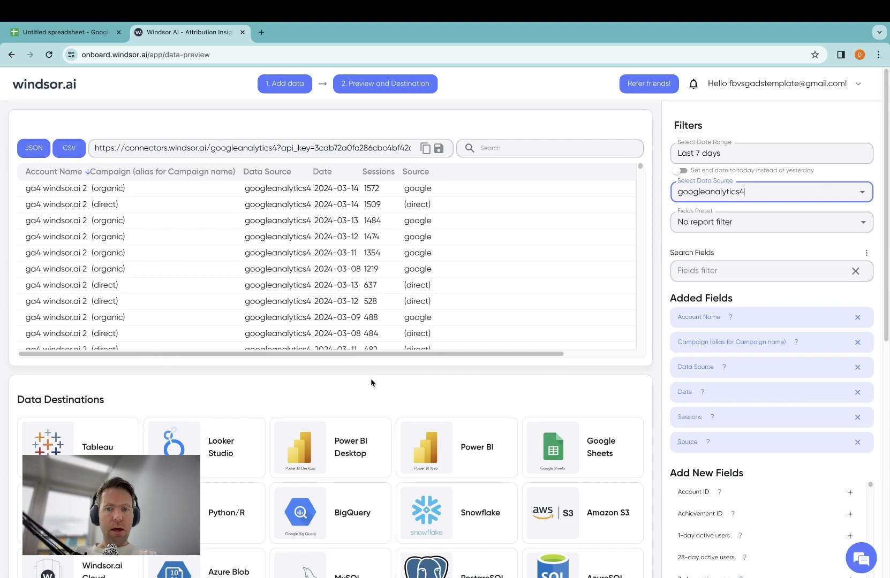
pyautogui.click(594, 458)
# - Install the Windsor.ai add-on from its Marketplace listing, then return to the Untitled spreadsheet
pyautogui.scroll(-1, 403, 372)
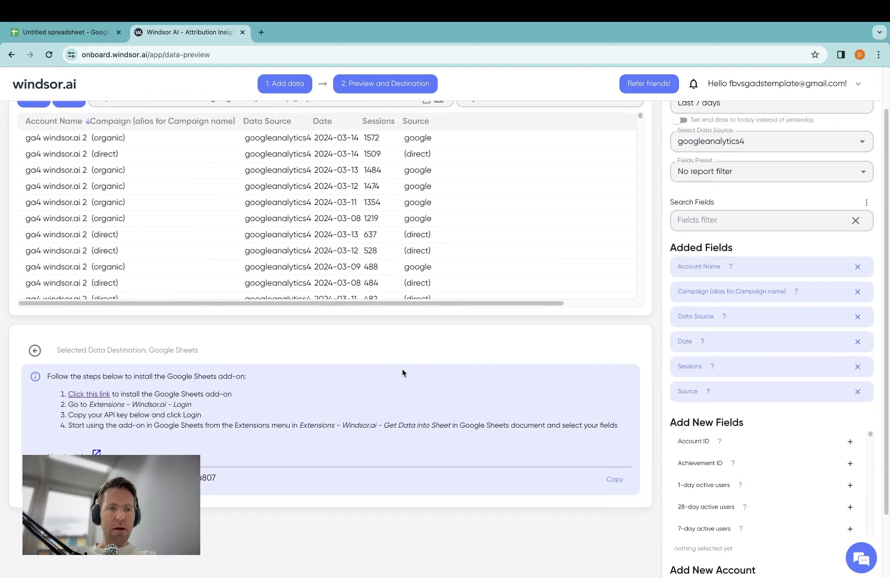
pyautogui.click(95, 396)
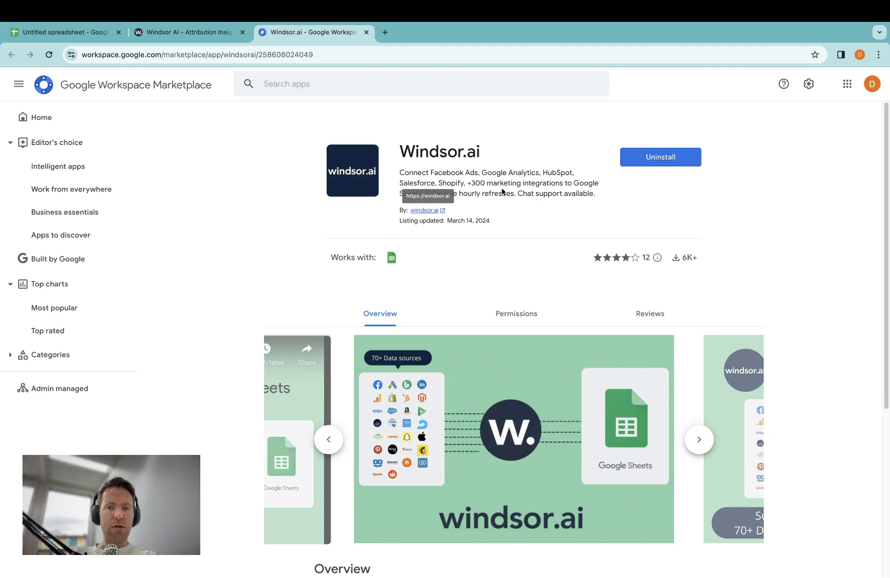
pyautogui.click(80, 33)
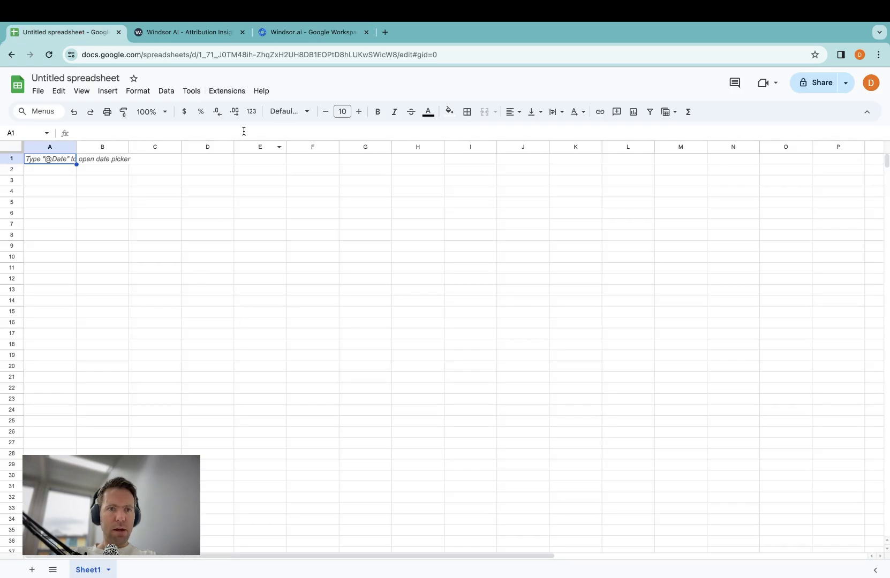
# - Check the Windsor.ai add-on under Extensions, consulting the setup page, then return to the spreadsheet
pyautogui.click(229, 92)
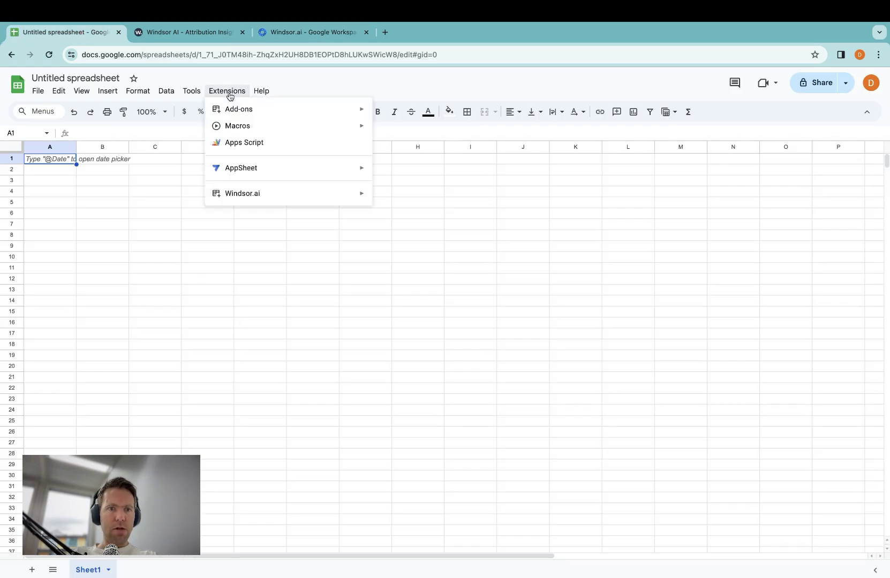
pyautogui.moveTo(250, 197)
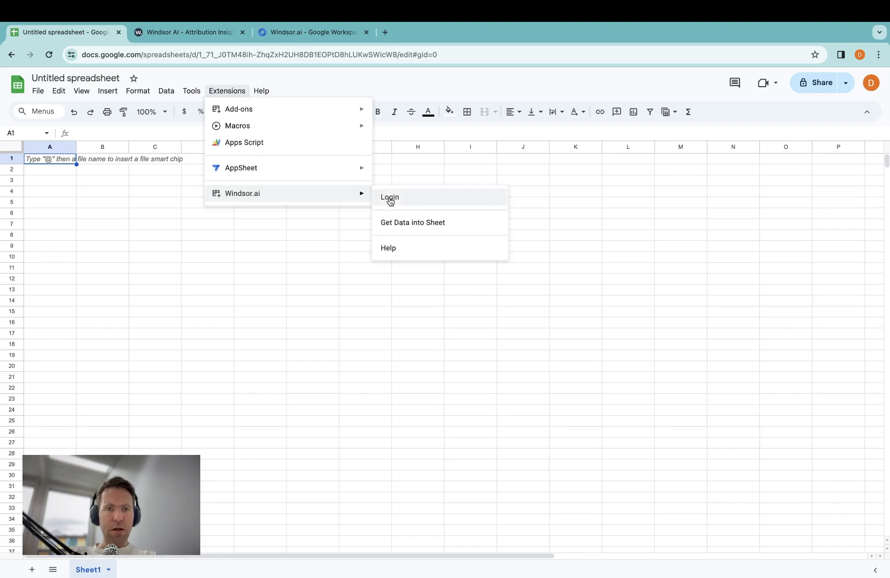
pyautogui.click(187, 32)
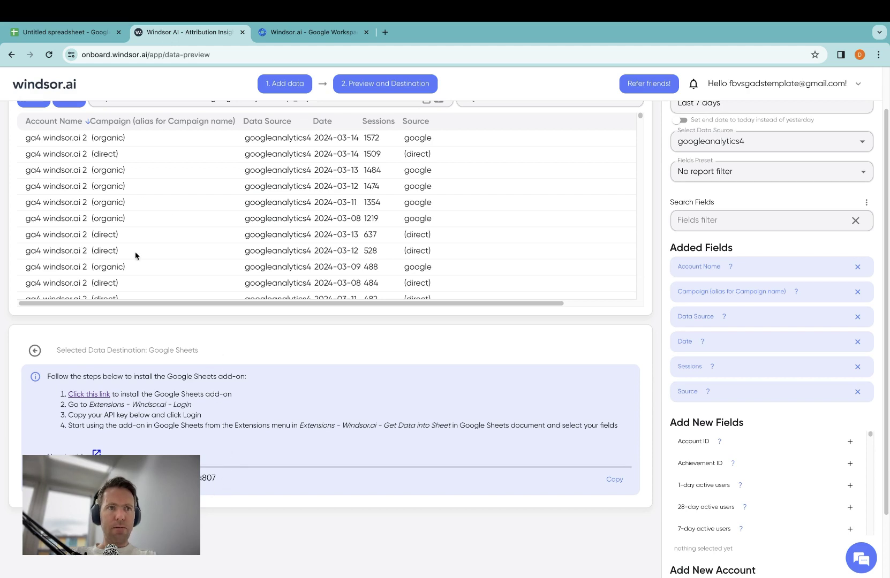
pyautogui.click(67, 32)
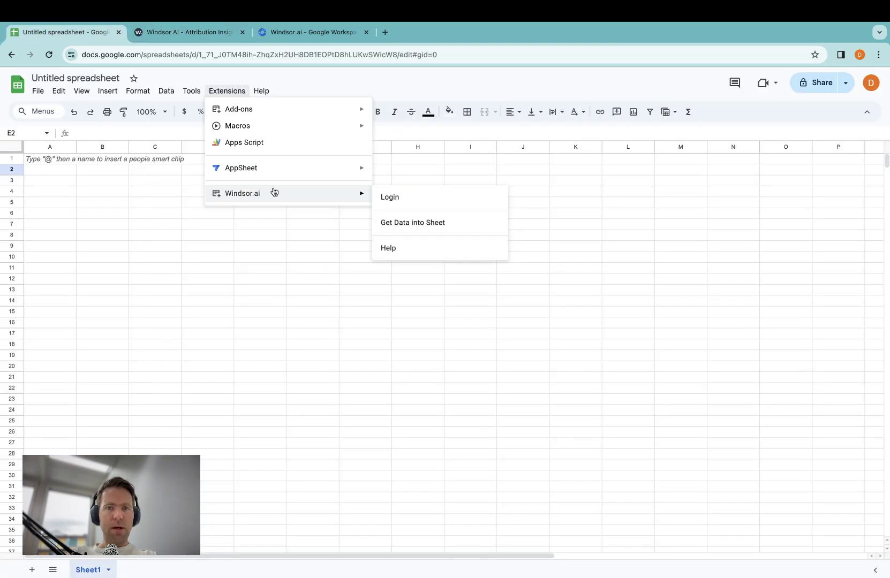
# - Launch Windsor.ai's Get Data import, add a query named 'ga4 test', and open its data source list
pyautogui.click(434, 222)
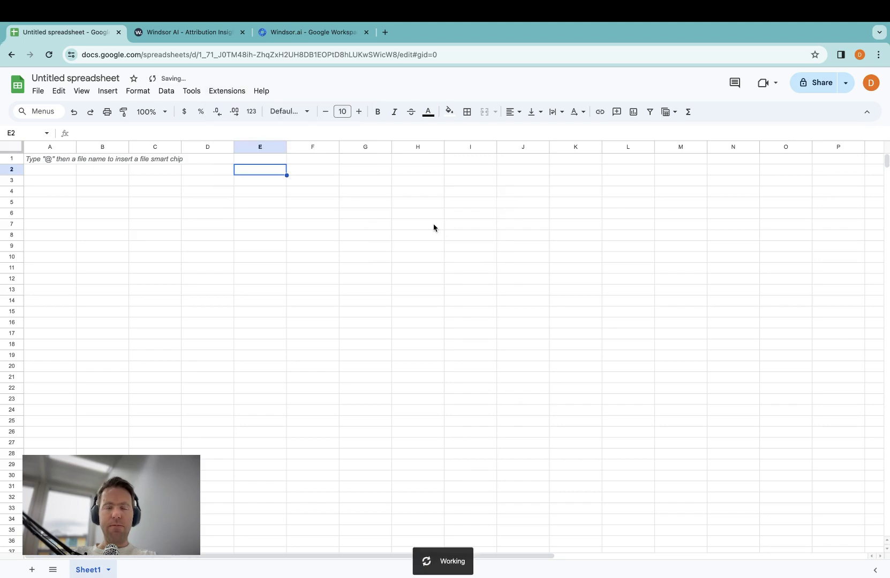
pyautogui.click(776, 137)
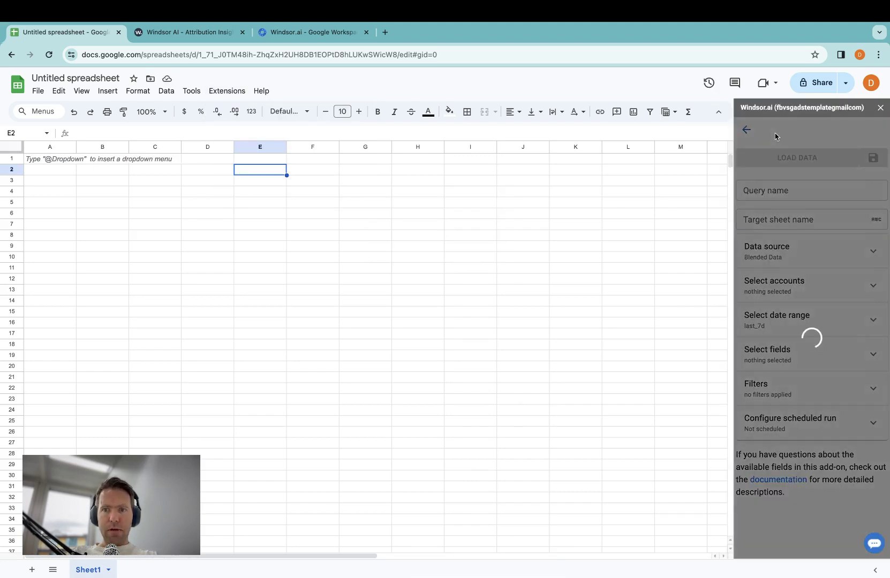
pyautogui.click(781, 190)
pyautogui.write('ga4')
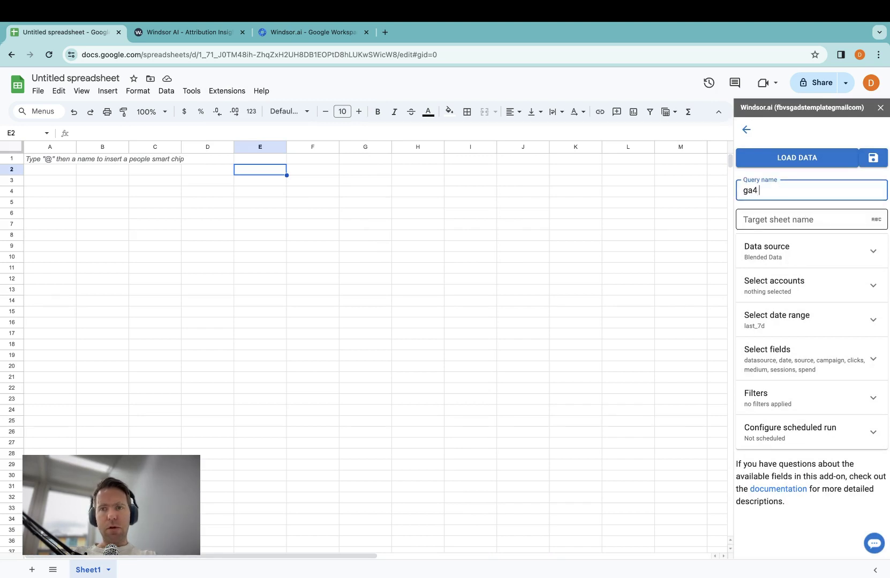
pyautogui.write(' test')
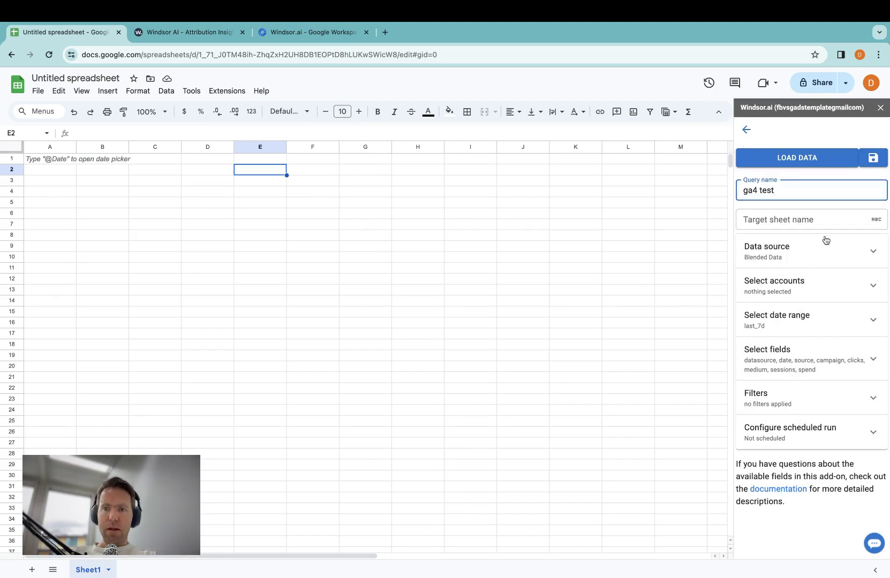
pyautogui.click(818, 255)
pyautogui.click(787, 285)
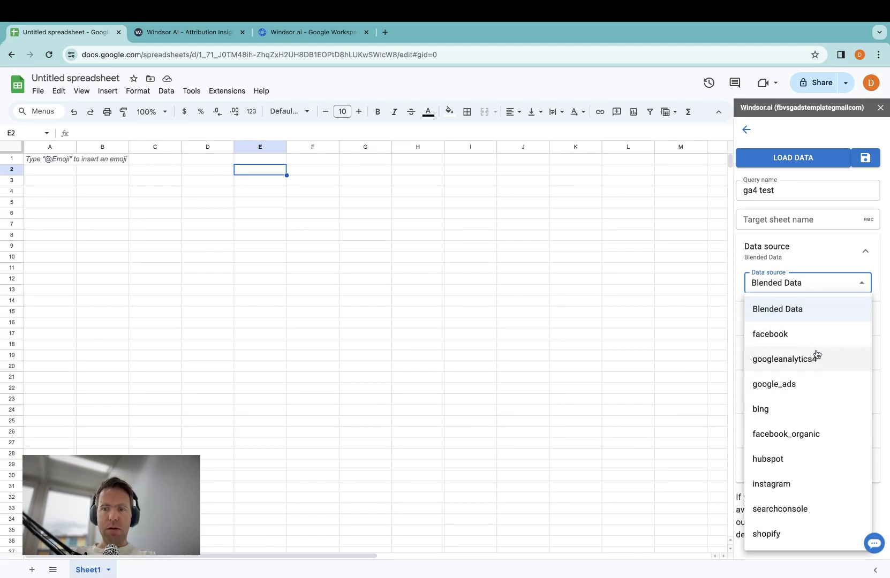
# - Set the query's data source to googleanalytics4 and review its fields: datasource, date, source, campaign, medium, sessions
pyautogui.click(816, 355)
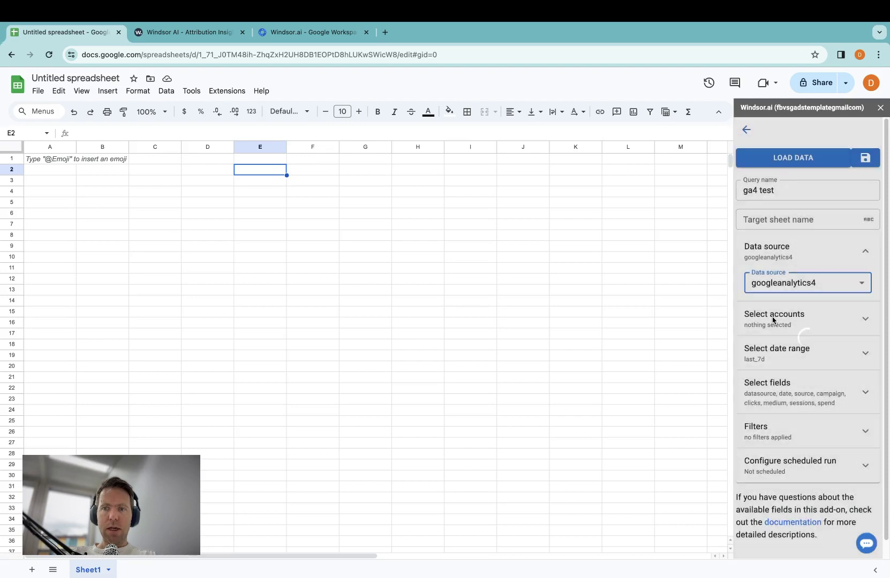
pyautogui.click(784, 382)
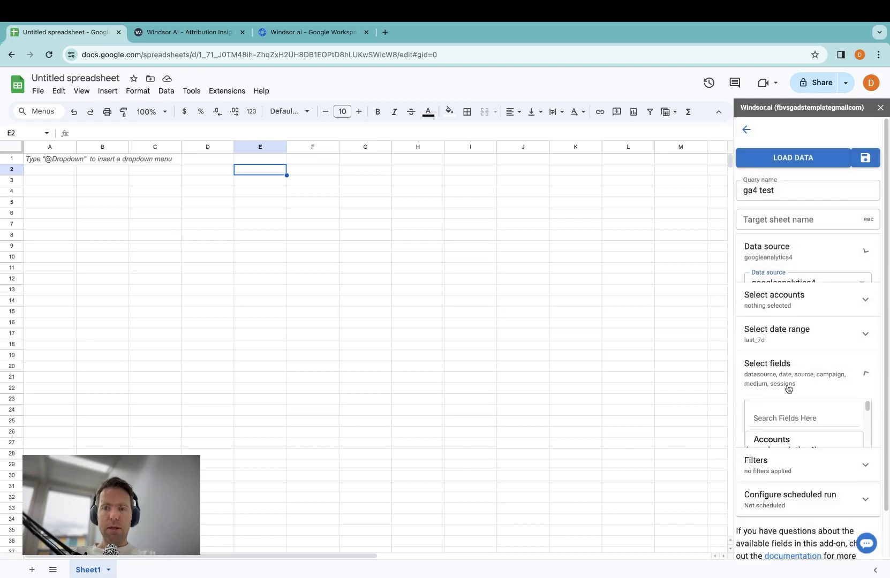
pyautogui.scroll(-3, 780, 401)
pyautogui.scroll(3, 780, 401)
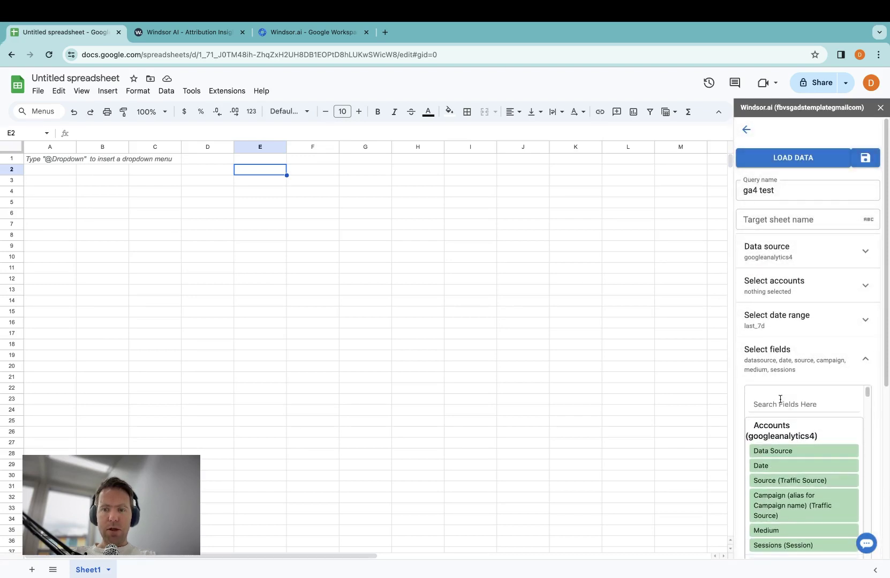
pyautogui.scroll(-3, 789, 373)
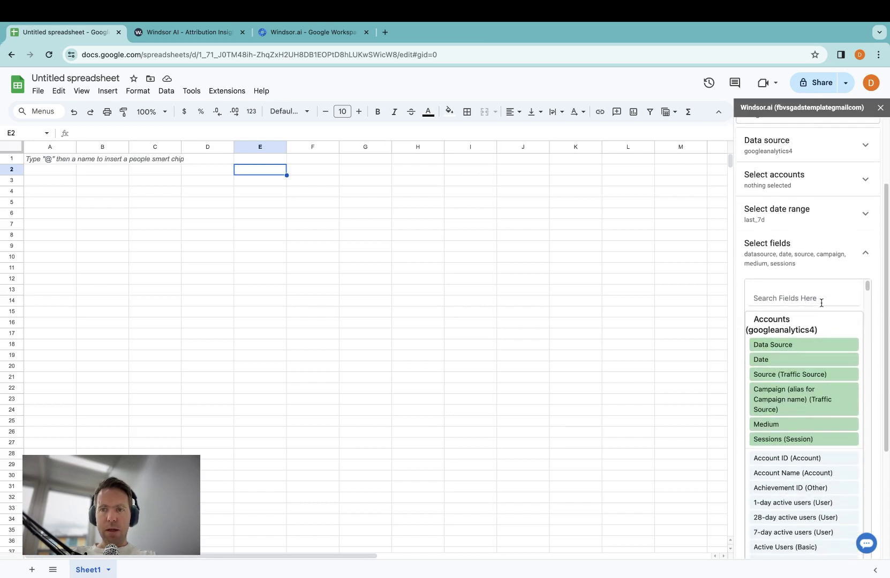
pyautogui.click(867, 254)
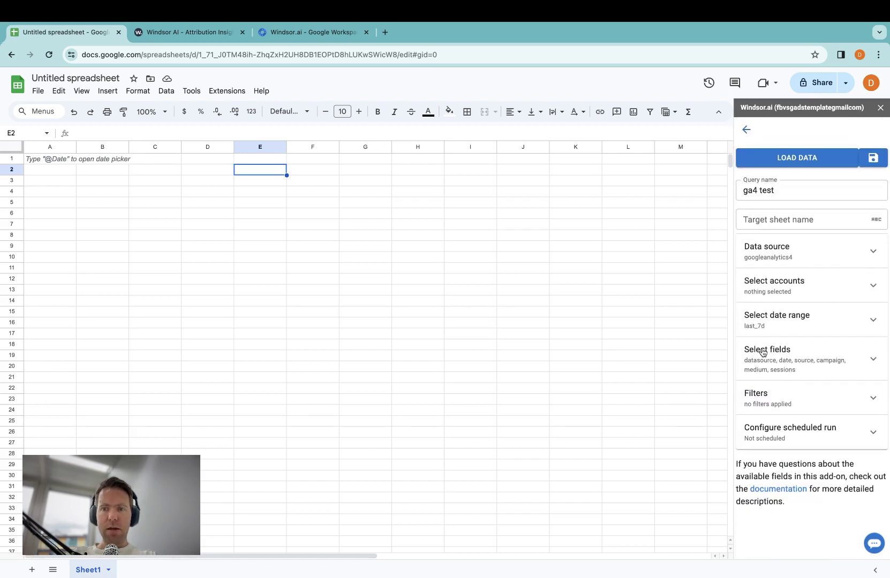
# - Review the query's filter settings, then run it to load GA4 data into the sheet
pyautogui.click(784, 403)
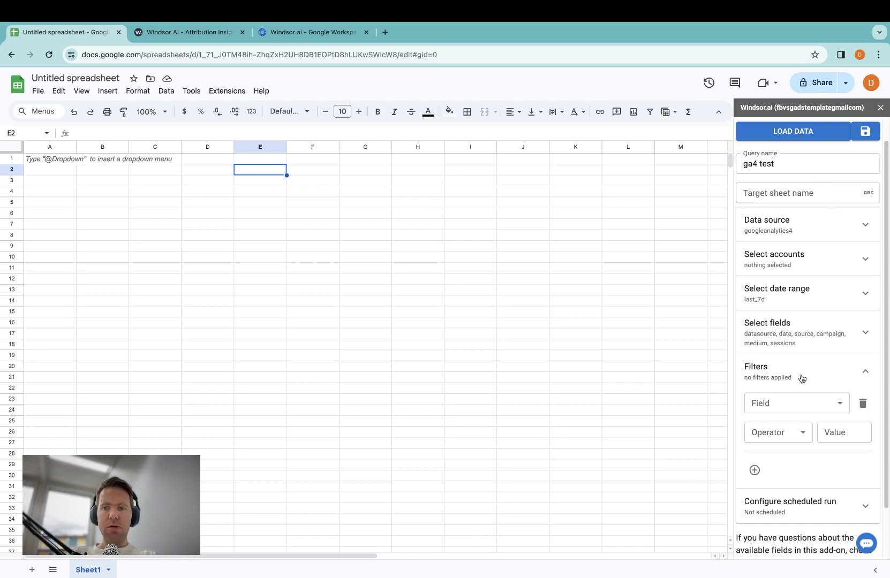
pyautogui.scroll(-2, 801, 377)
pyautogui.scroll(2, 794, 177)
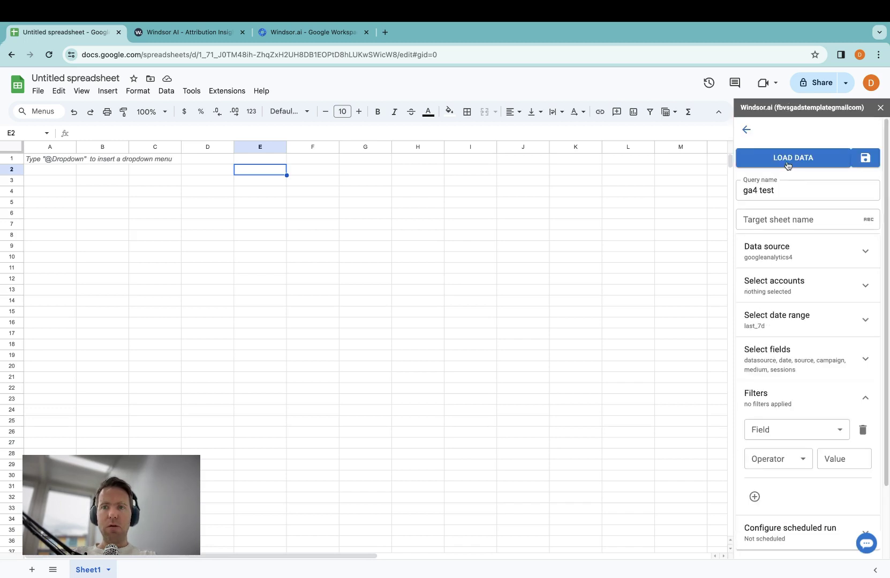
pyautogui.click(787, 159)
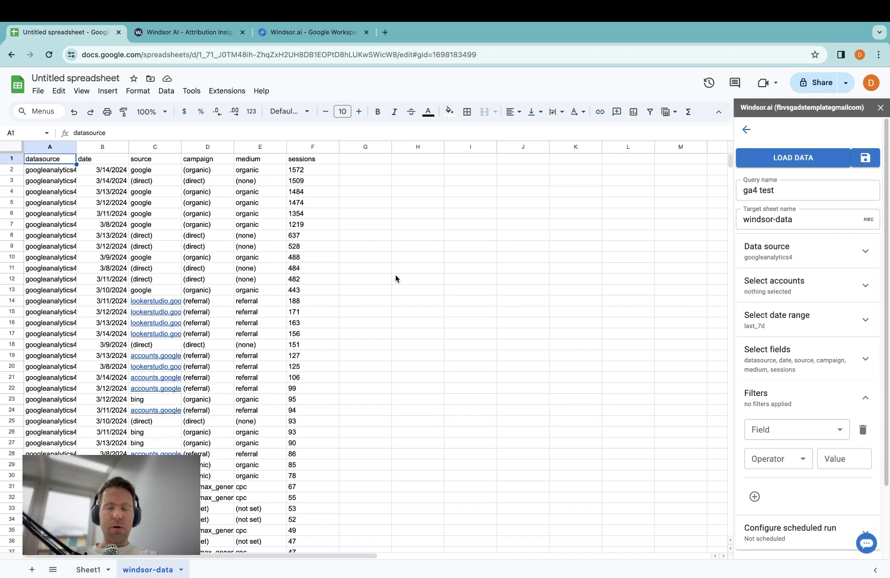
# - Go back to the saved query list and add a blank Sheet4 beside windsor-data
pyautogui.click(746, 130)
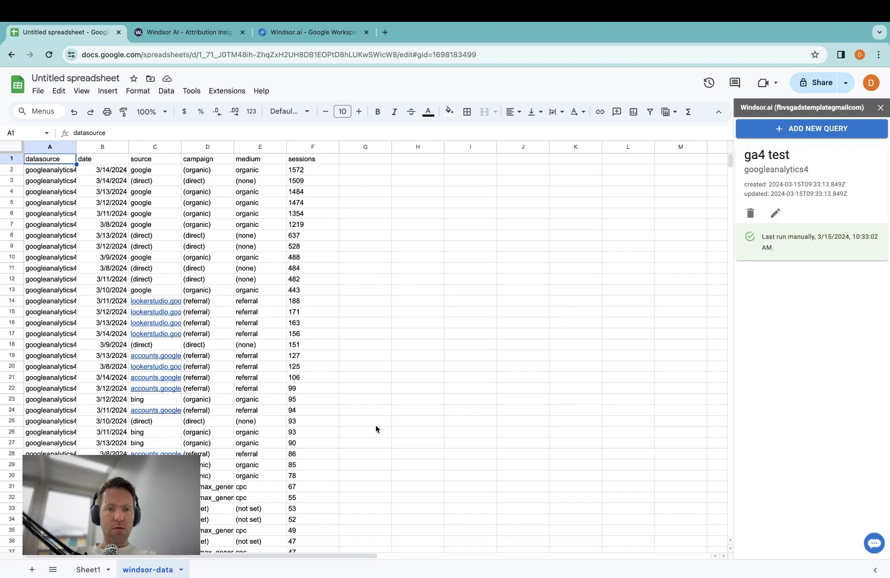
pyautogui.click(32, 570)
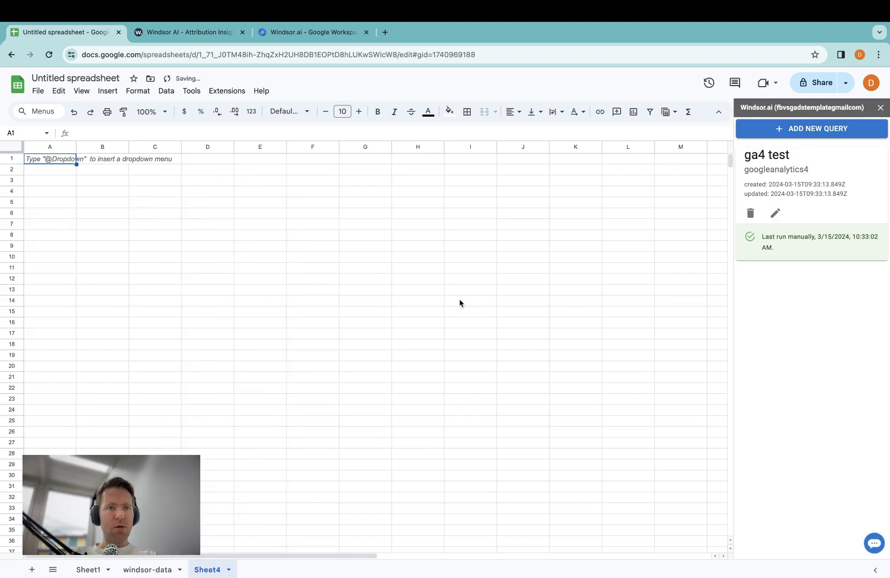